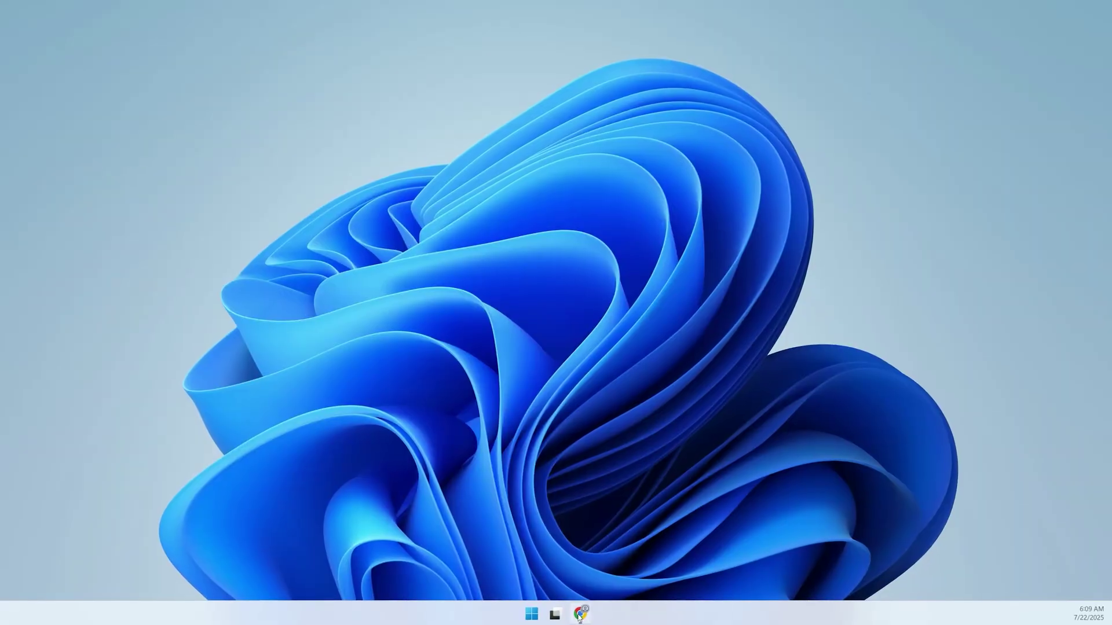
pyautogui.click(579, 614)
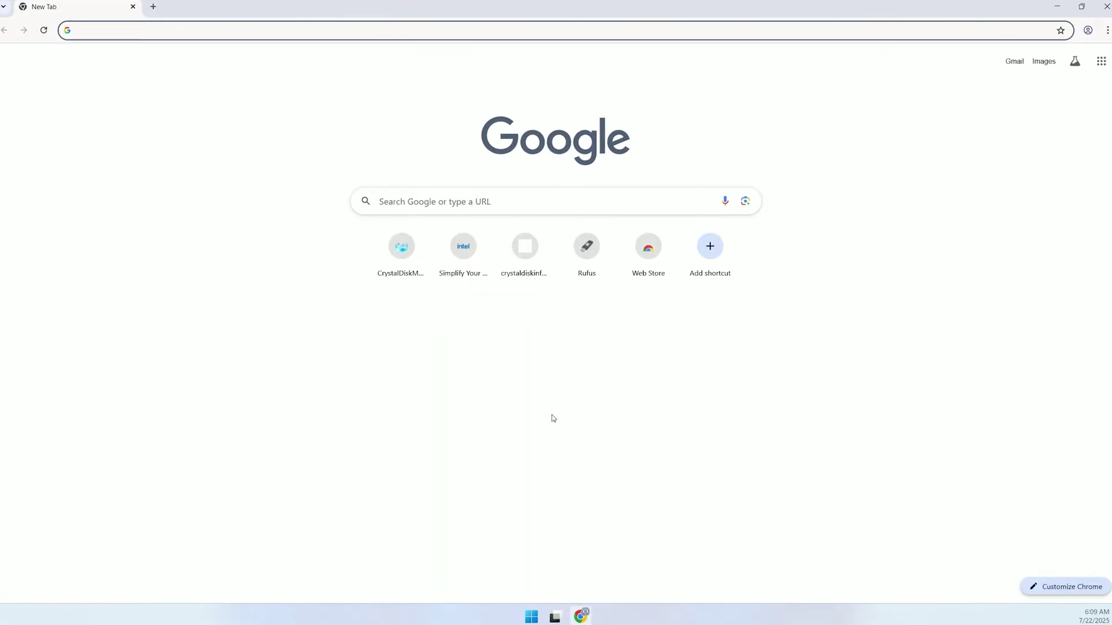
pyautogui.write('www.amd')
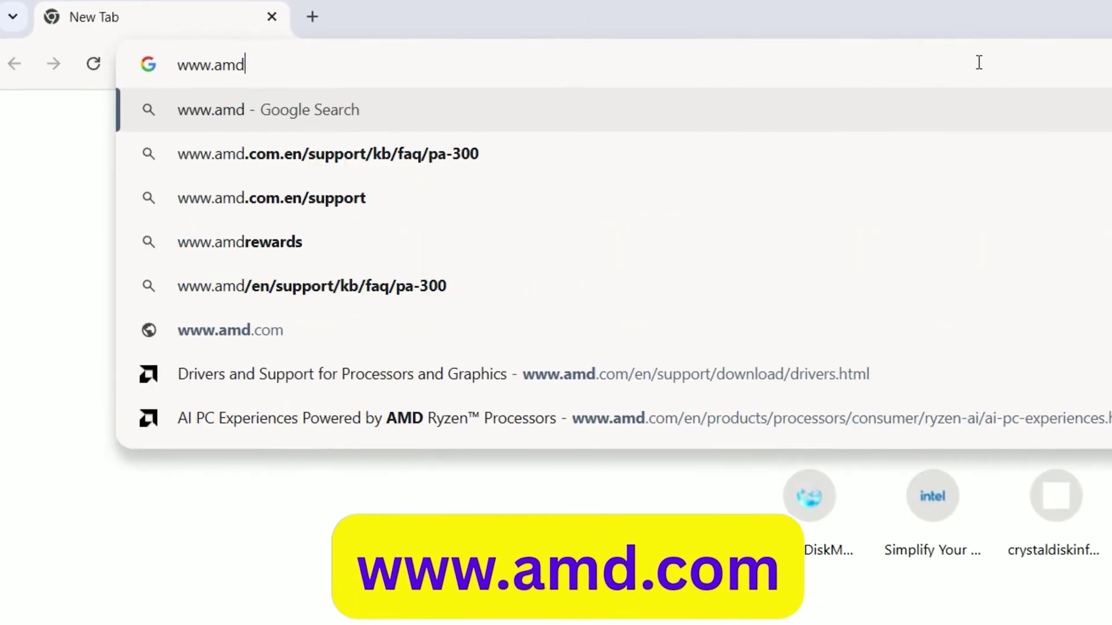
pyautogui.write('.com')
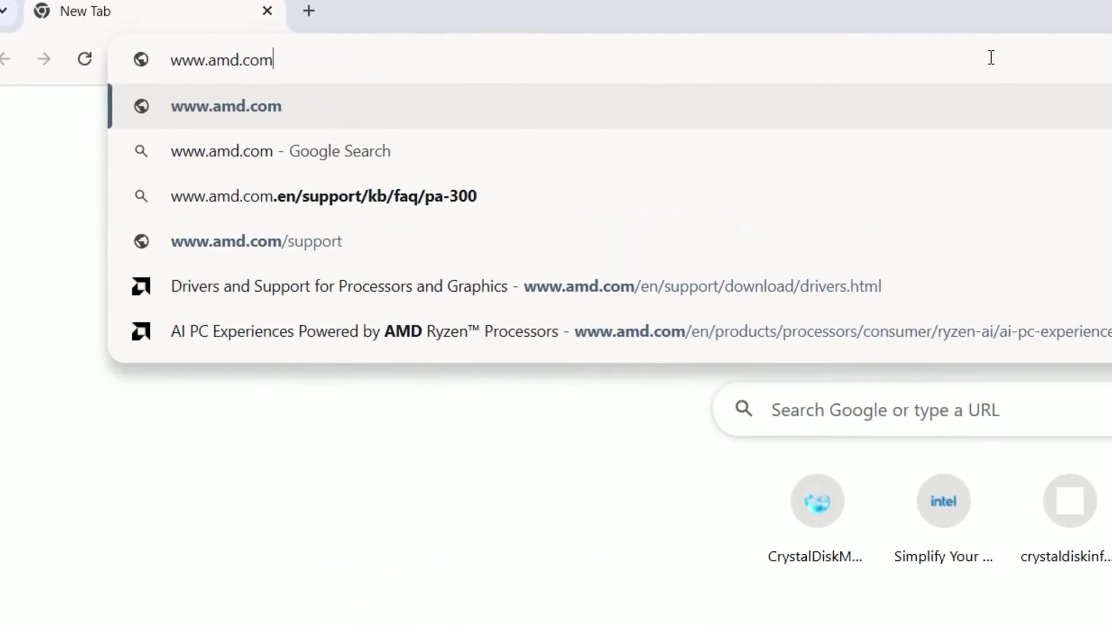
pyautogui.press('Return')
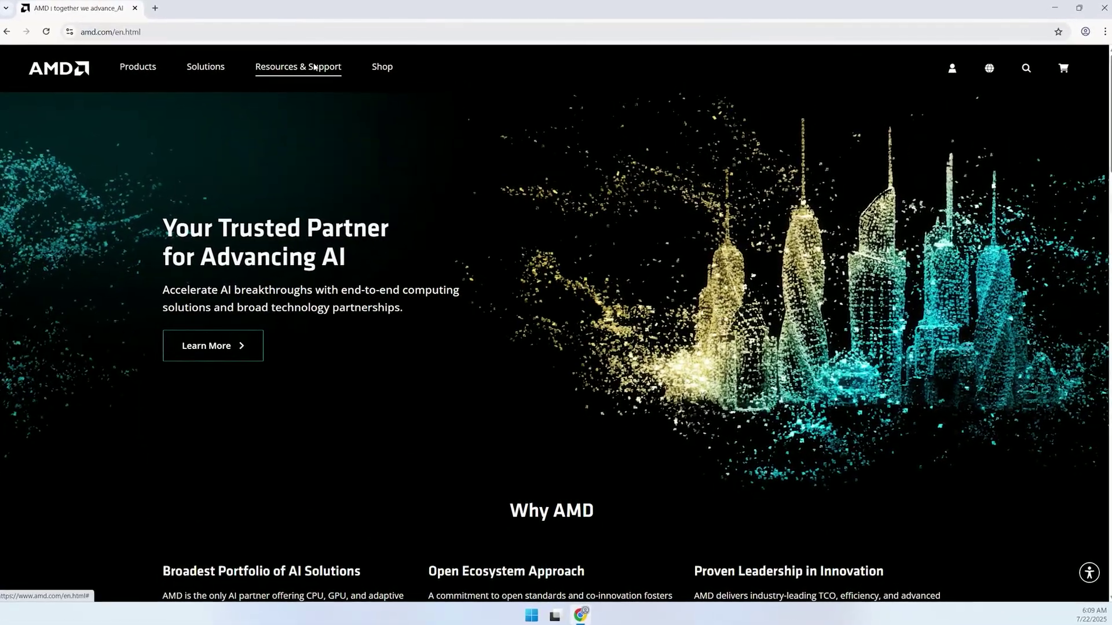
# Step: Go through Resources & Support to the Drivers page and scroll to the Windows 10/11 Drivers section
pyautogui.click(313, 66)
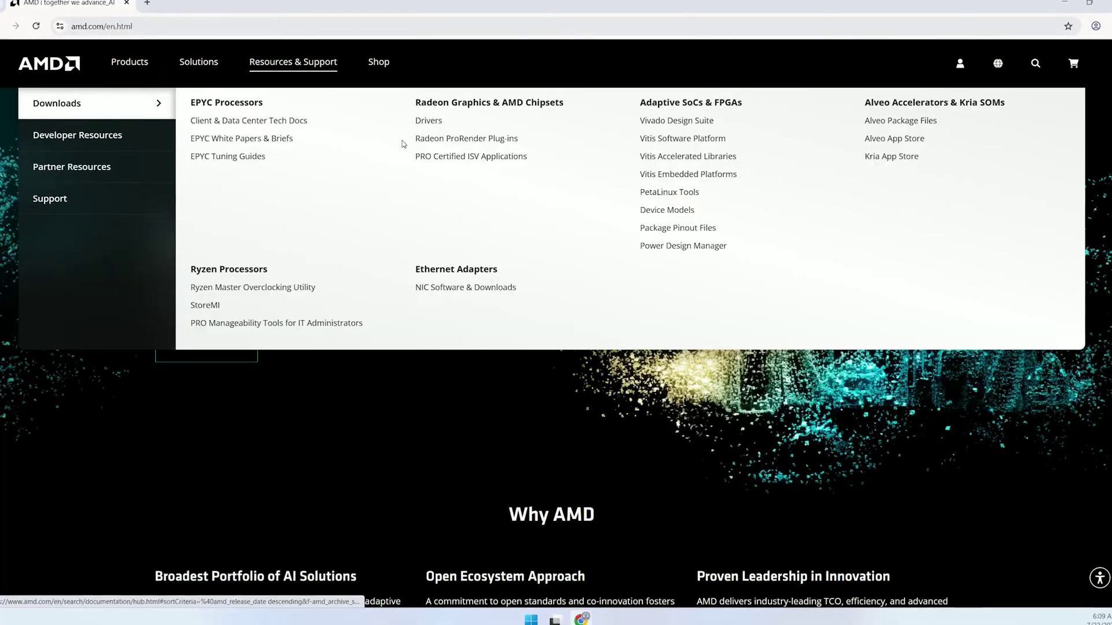
pyautogui.click(423, 122)
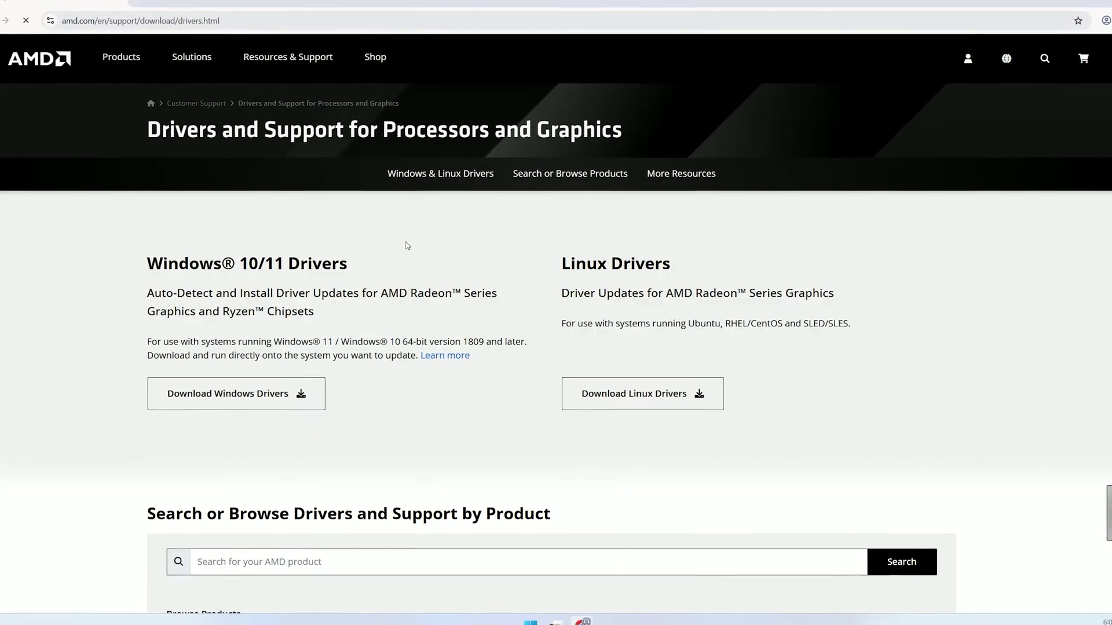
pyautogui.scroll(-2, 407, 245)
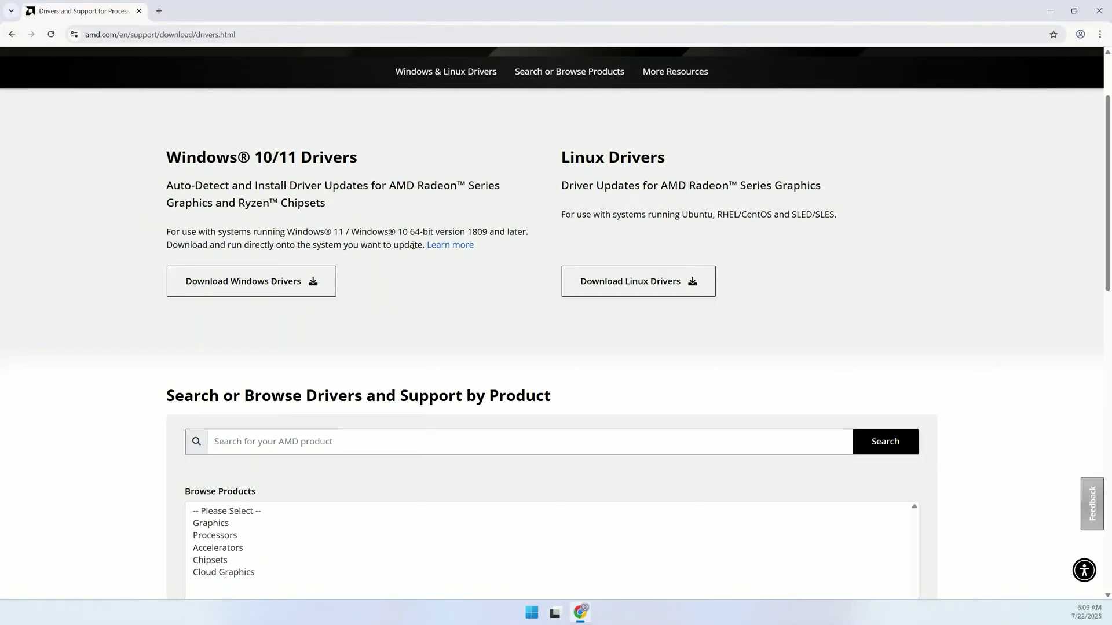
pyautogui.scroll(-2, 406, 242)
pyautogui.scroll(1, 406, 242)
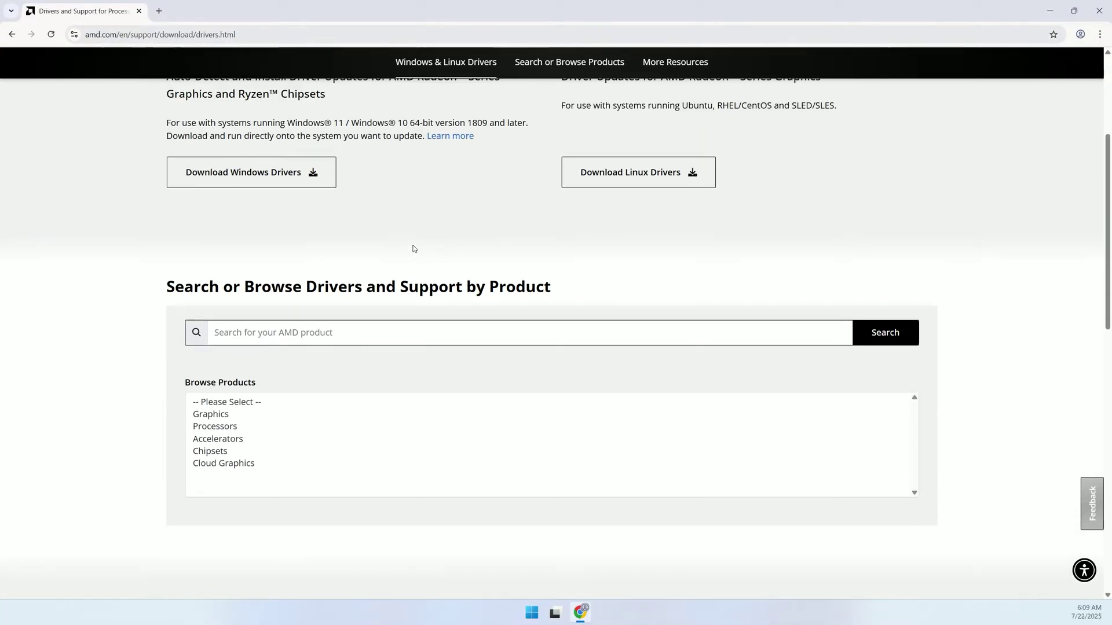
pyautogui.scroll(3, 415, 300)
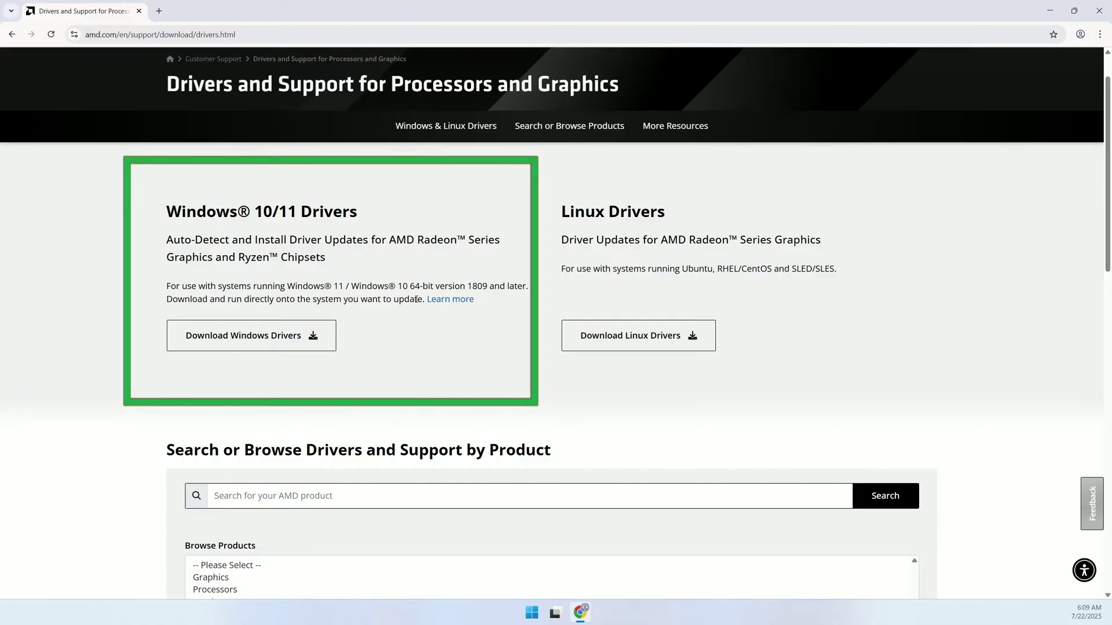
# Step: Download the Windows 10/11 Adrenalin 25.6.1 minimal-setup installer (41.6 MB) from the Drivers page
pyautogui.scroll(1, 416, 299)
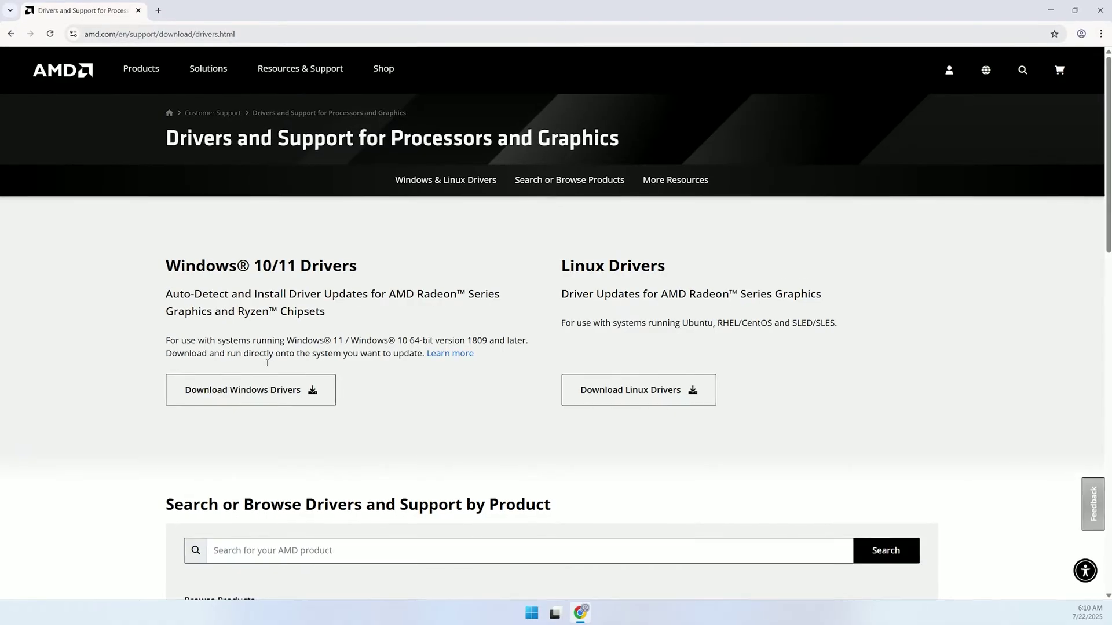
pyautogui.click(270, 398)
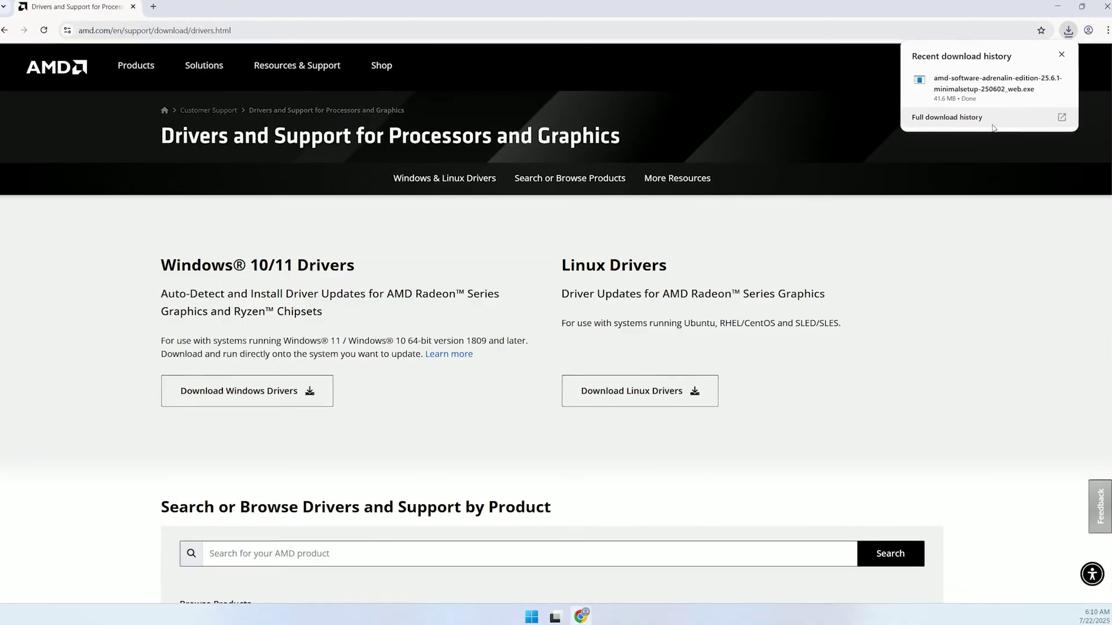
pyautogui.scroll(-3, 707, 294)
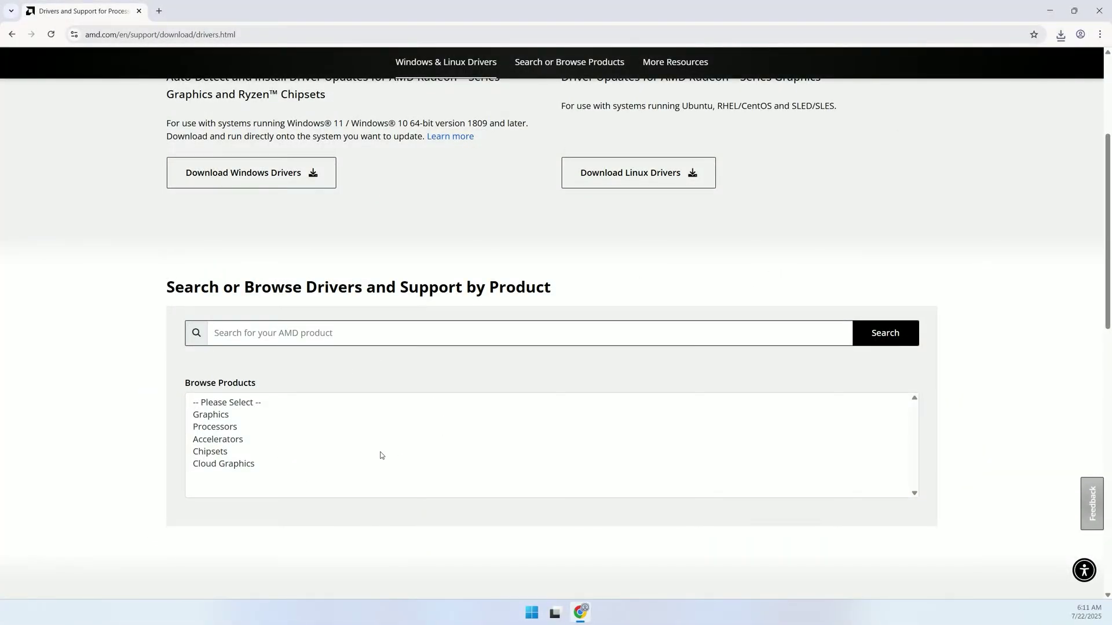
# Step: Filter Browse Products to Graphics > Radeon RX, and check the installer in Chrome's download history
pyautogui.click(219, 417)
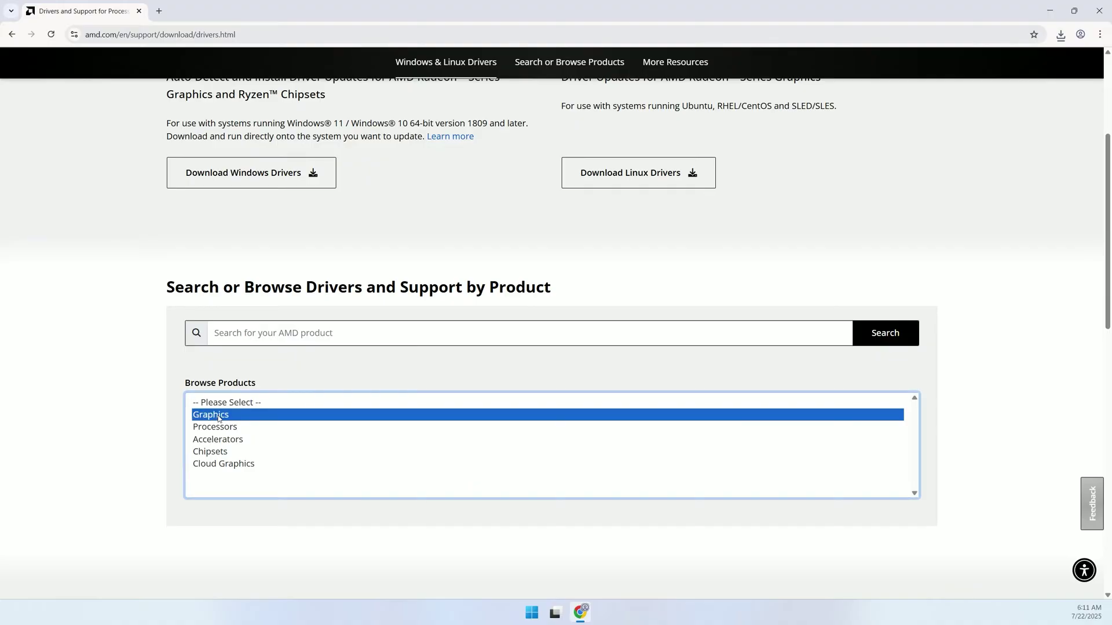
pyautogui.scroll(-2, 211, 371)
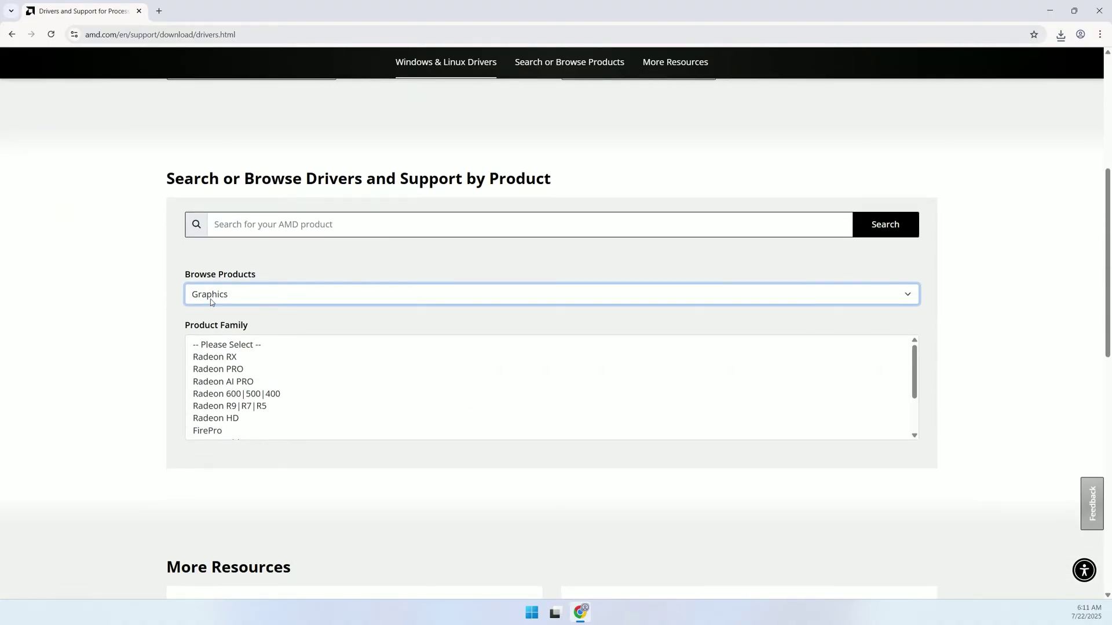
pyautogui.click(223, 358)
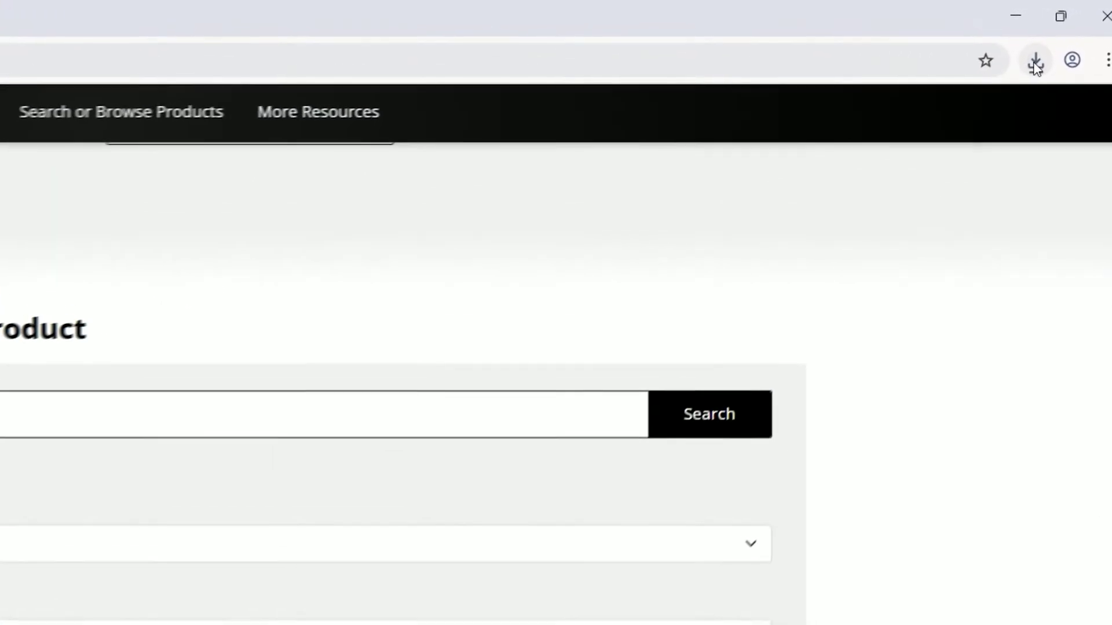
pyautogui.click(1035, 62)
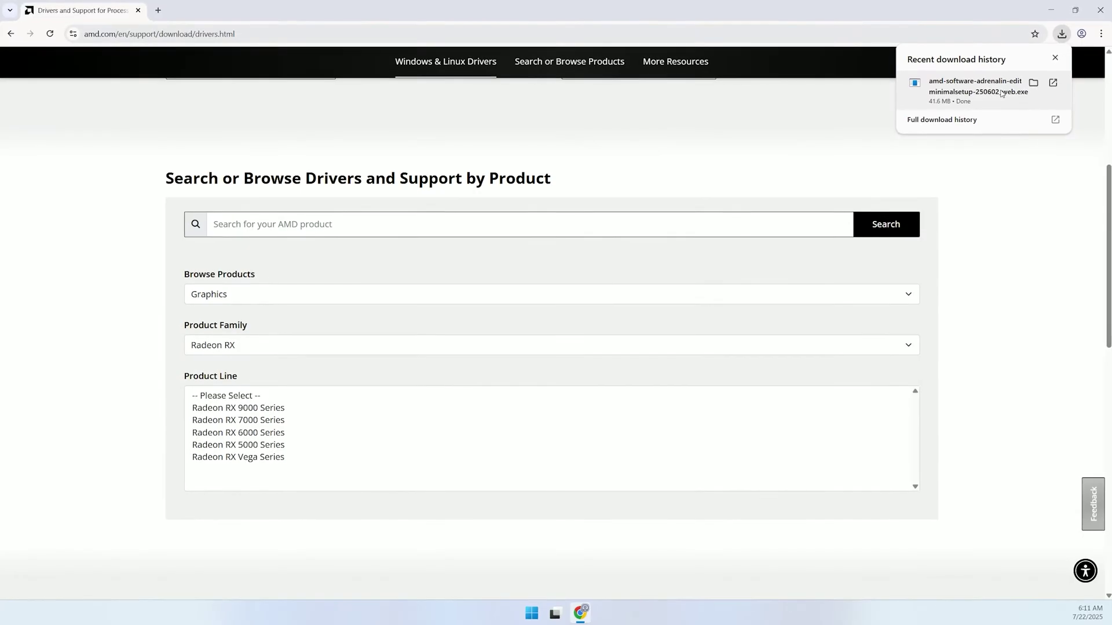
pyautogui.click(1061, 34)
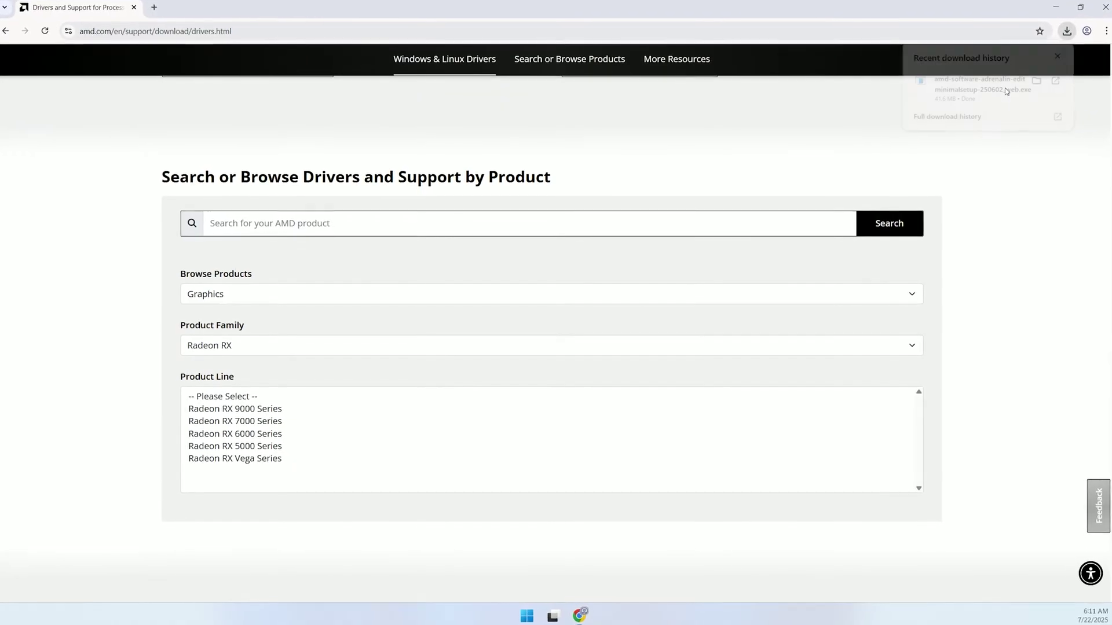
# Step: Minimize Chrome to reach the desktop and run the downloaded AMD installer
pyautogui.click(1060, 4)
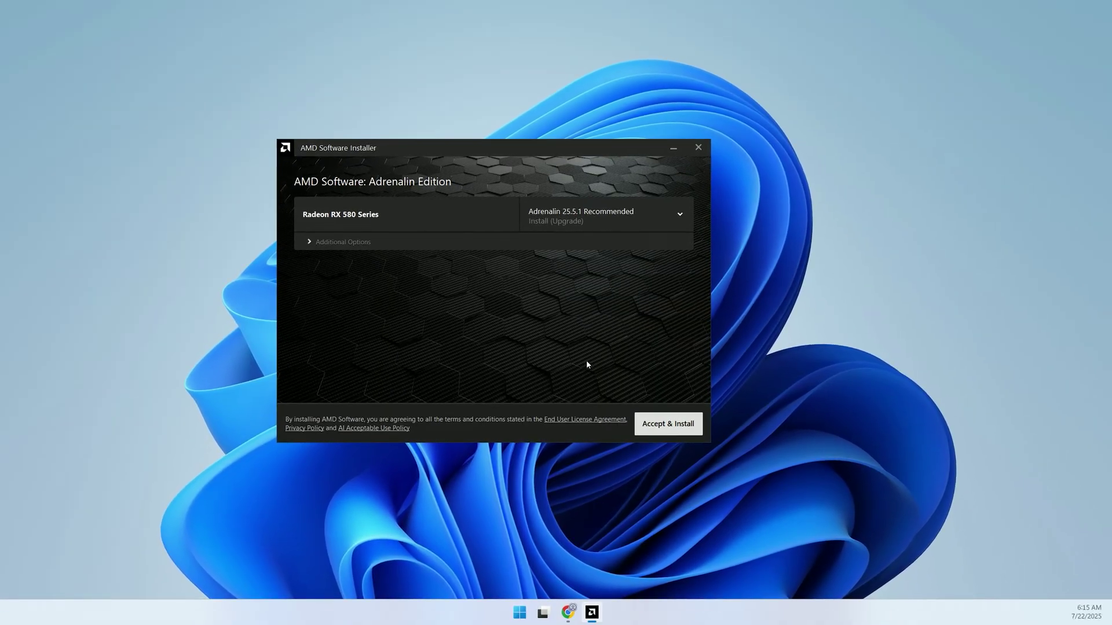
# Step: Leave the software type on Default under additional options and Accept & Install Adrenalin 25.5.1
pyautogui.click(311, 244)
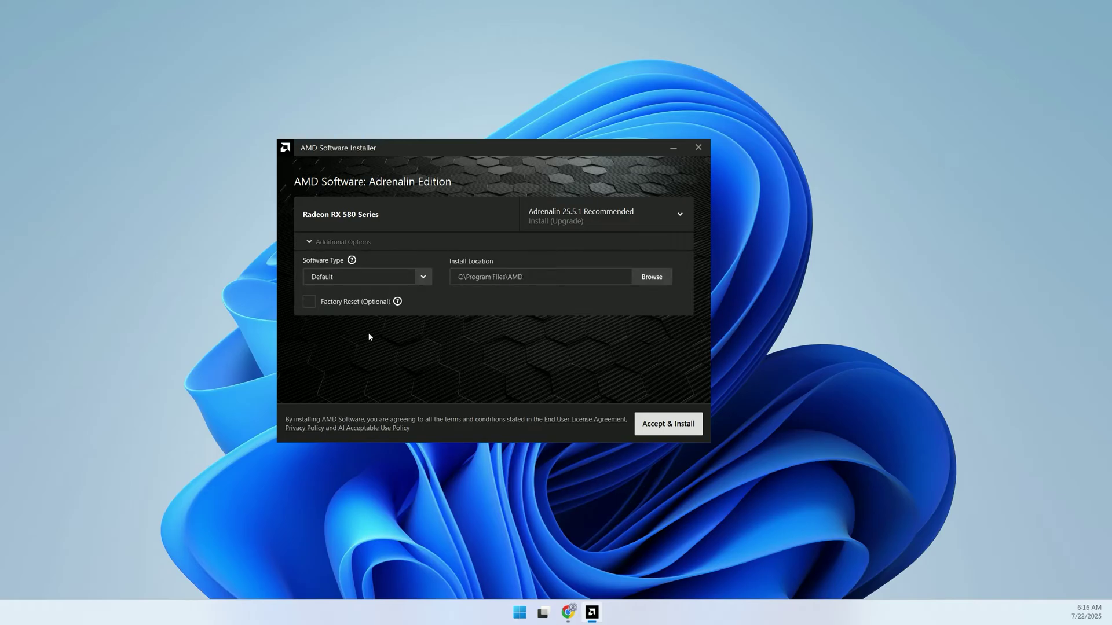
pyautogui.click(425, 278)
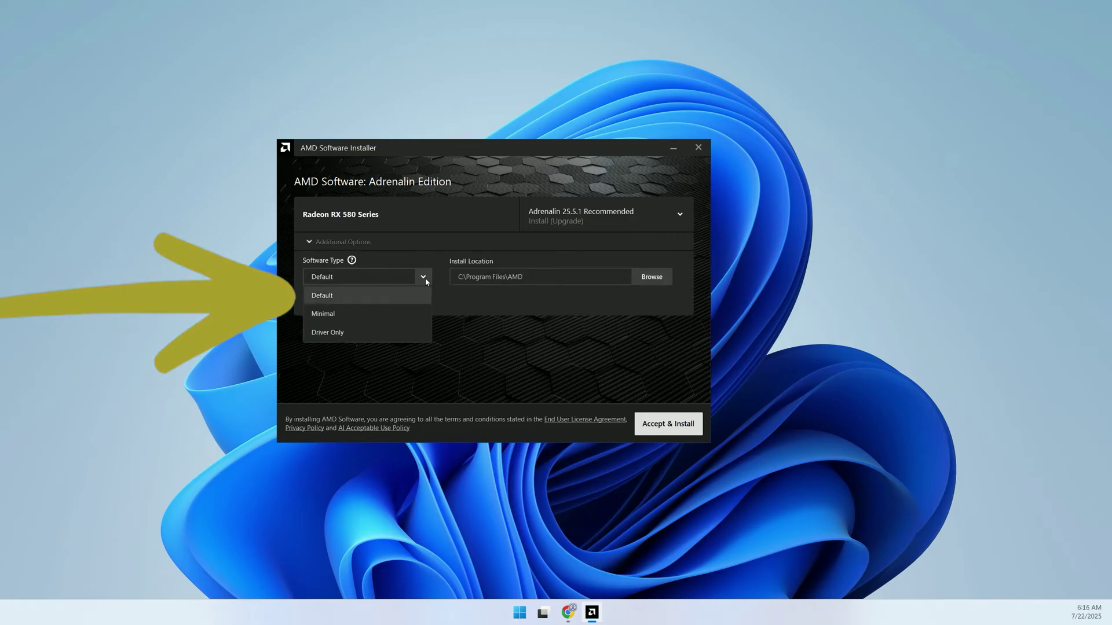
pyautogui.click(423, 277)
pyautogui.click(423, 277)
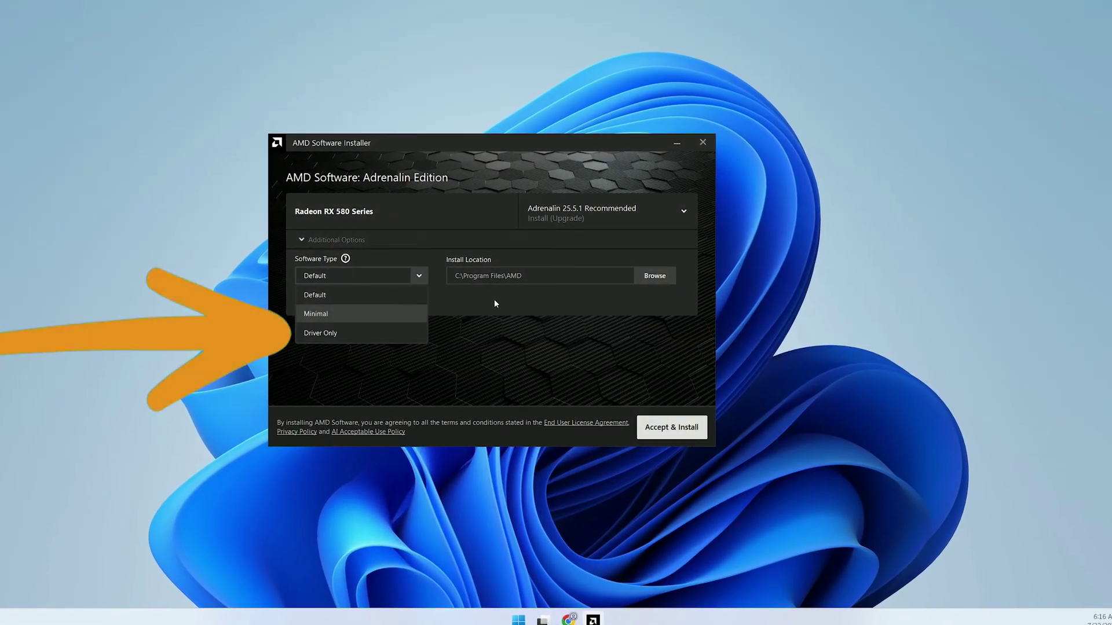
pyautogui.click(495, 303)
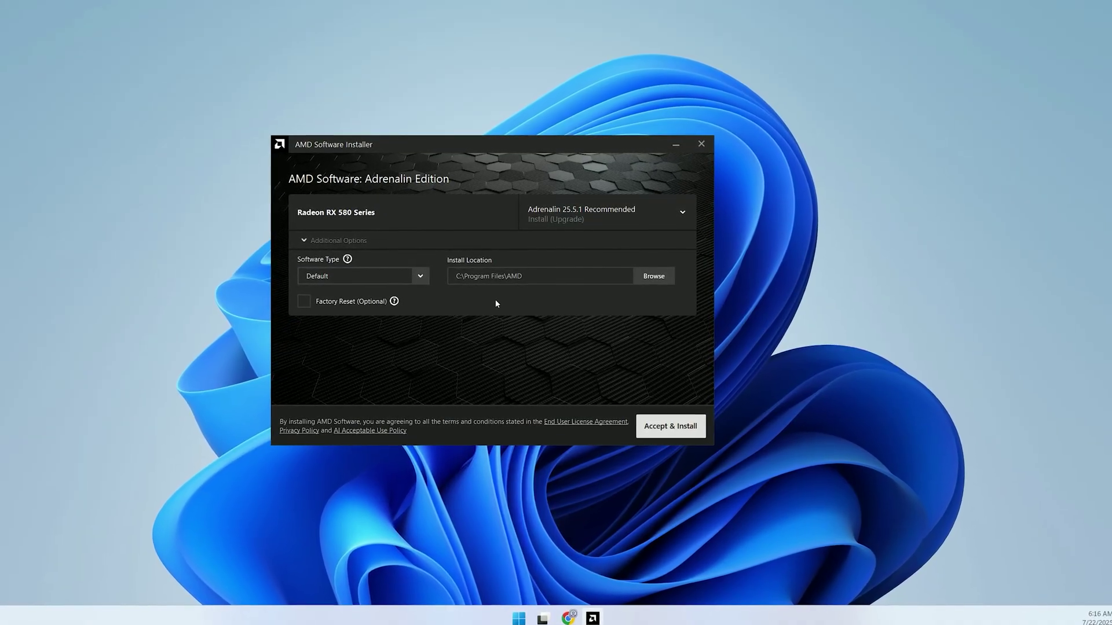
pyautogui.moveTo(355, 305)
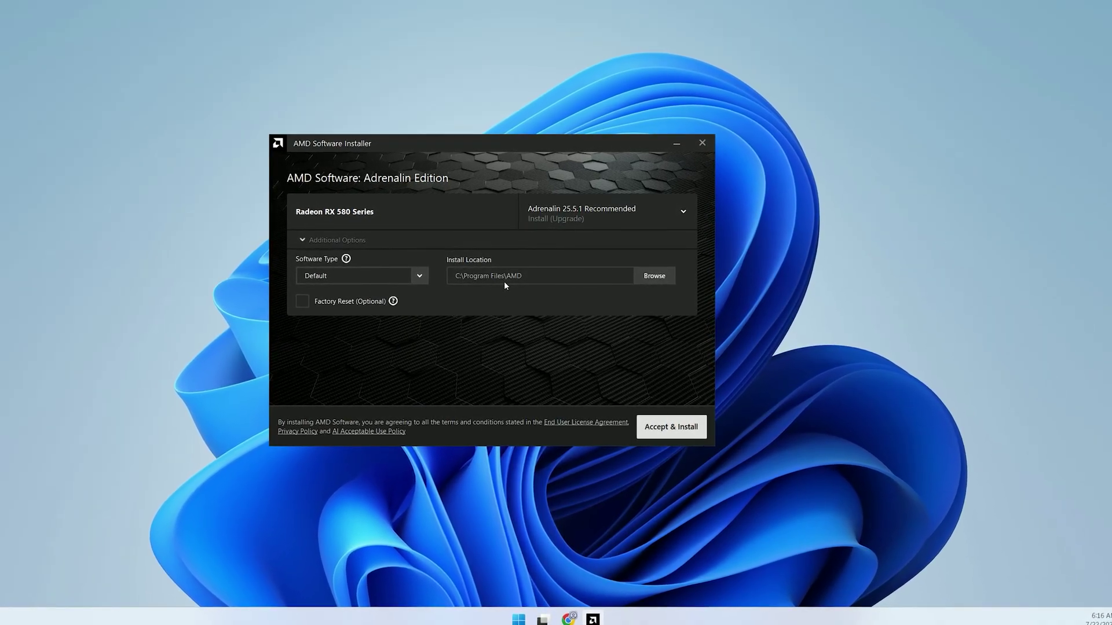
pyautogui.click(658, 430)
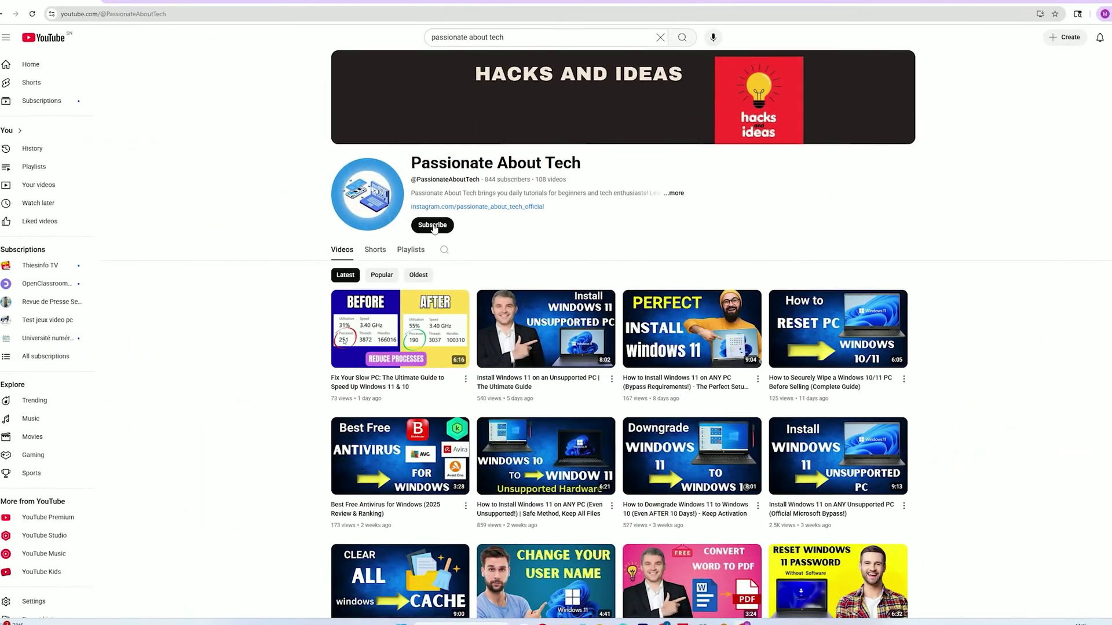
# Step: Subscribe to Passionate About Tech and dismiss the notification bell options
pyautogui.click(412, 220)
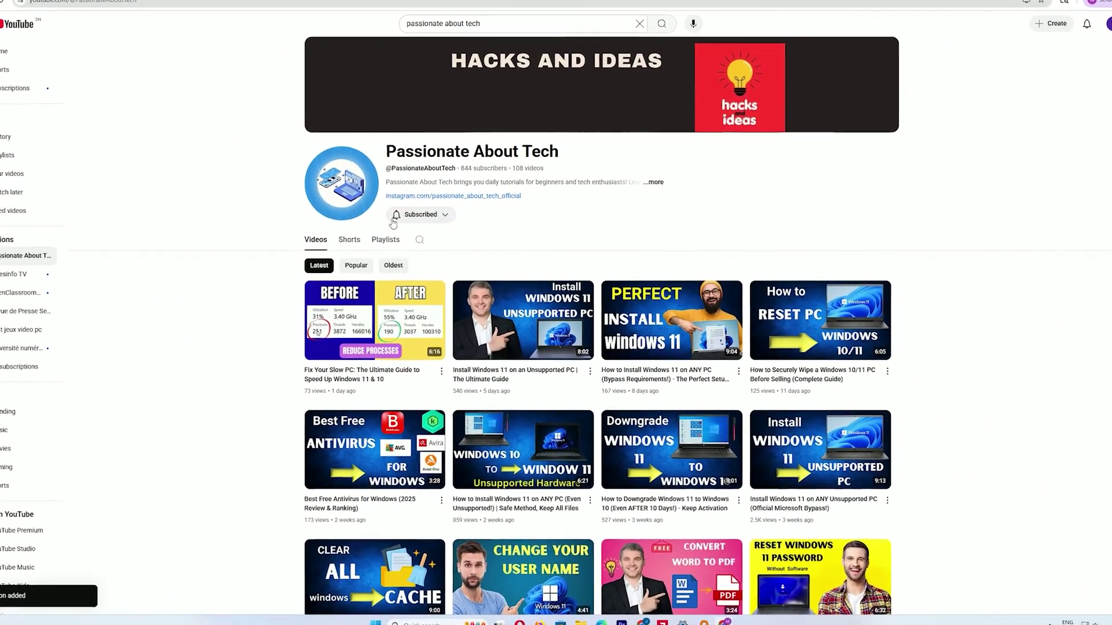
pyautogui.click(412, 219)
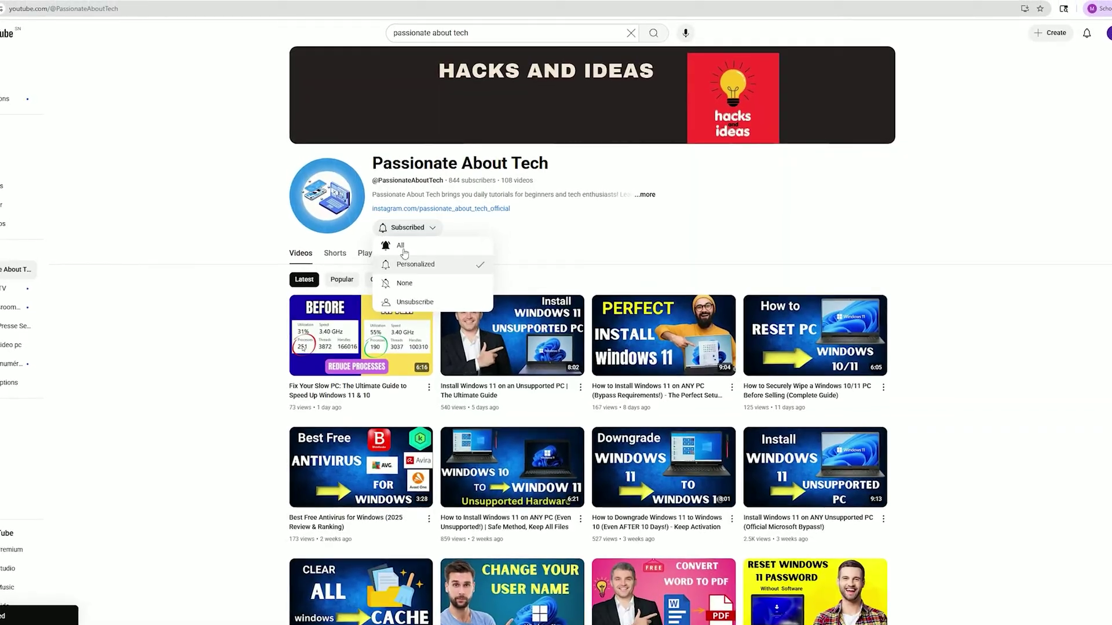
pyautogui.click(403, 249)
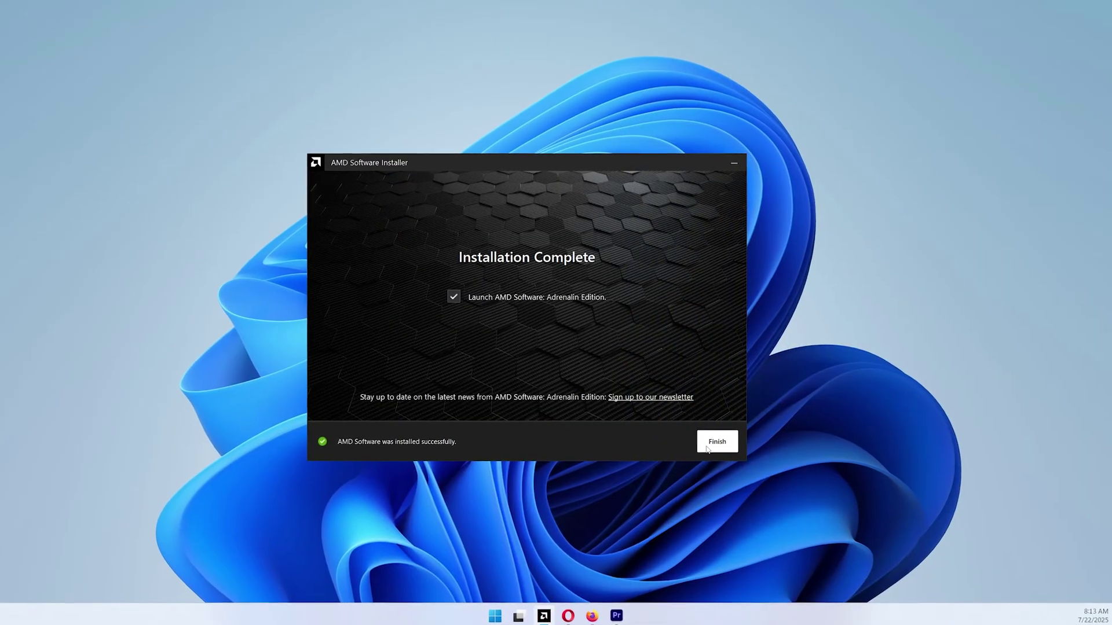
# Step: Finish the installer with Launch AMD Software checked, then bring up the Start menu
pyautogui.click(709, 446)
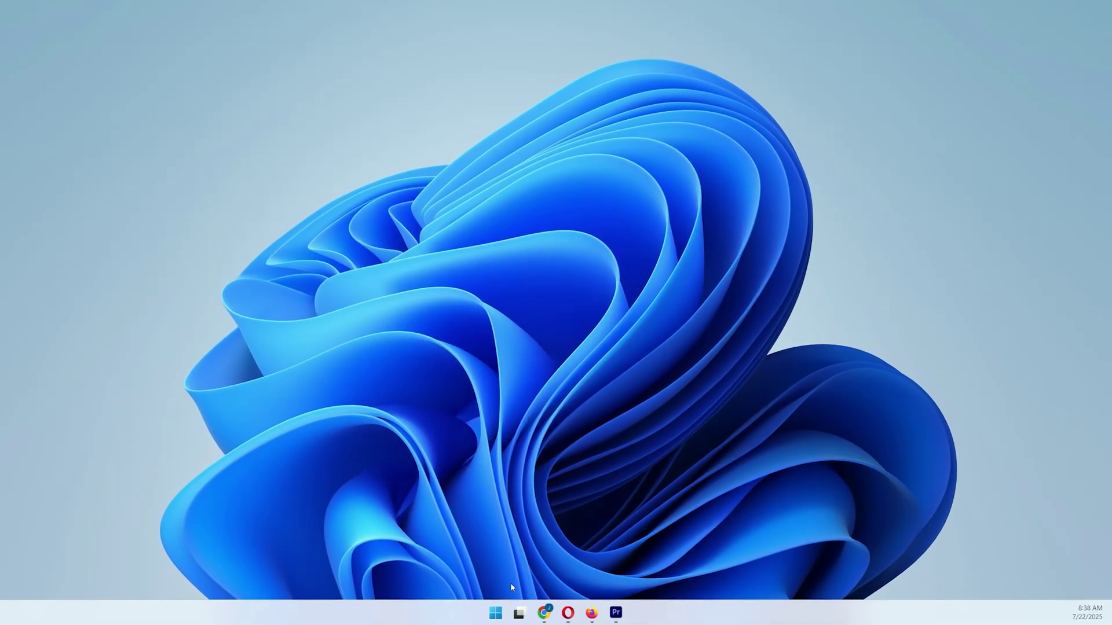
pyautogui.click(498, 612)
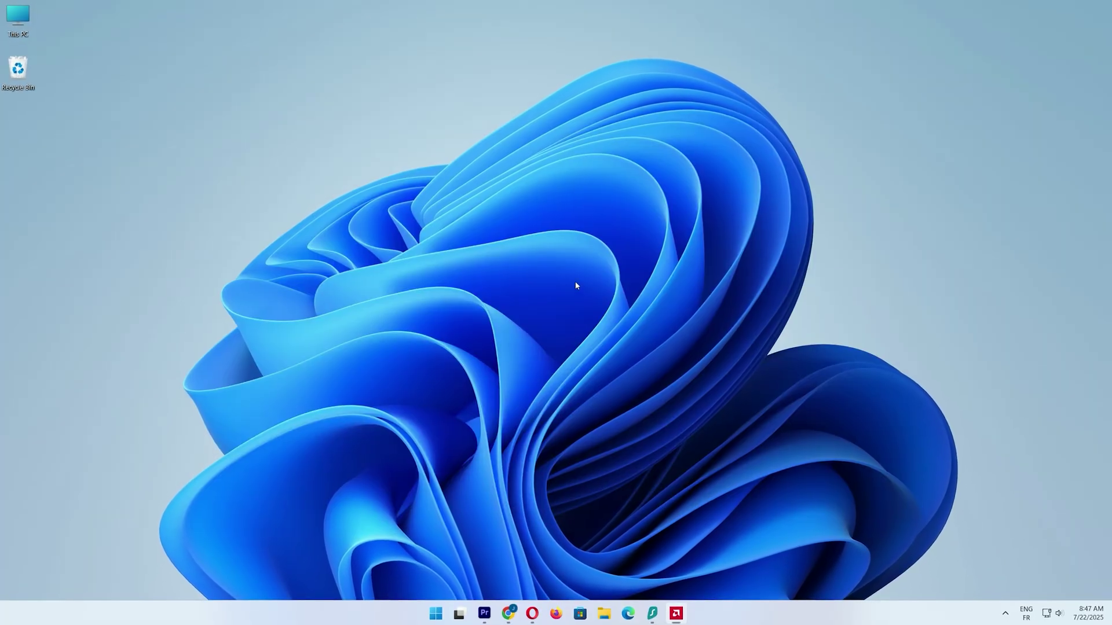
# Step: Launch Adrenalin from the desktop right-click menu and run Check for Updates on driver 25.5.1
pyautogui.rightClick(576, 283)
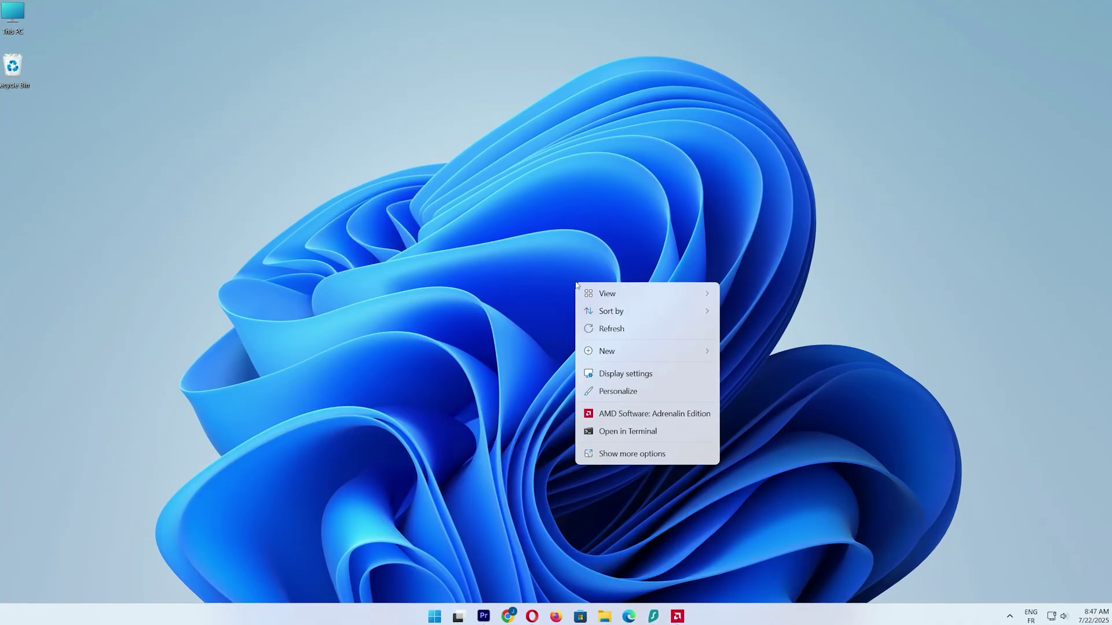
pyautogui.click(631, 416)
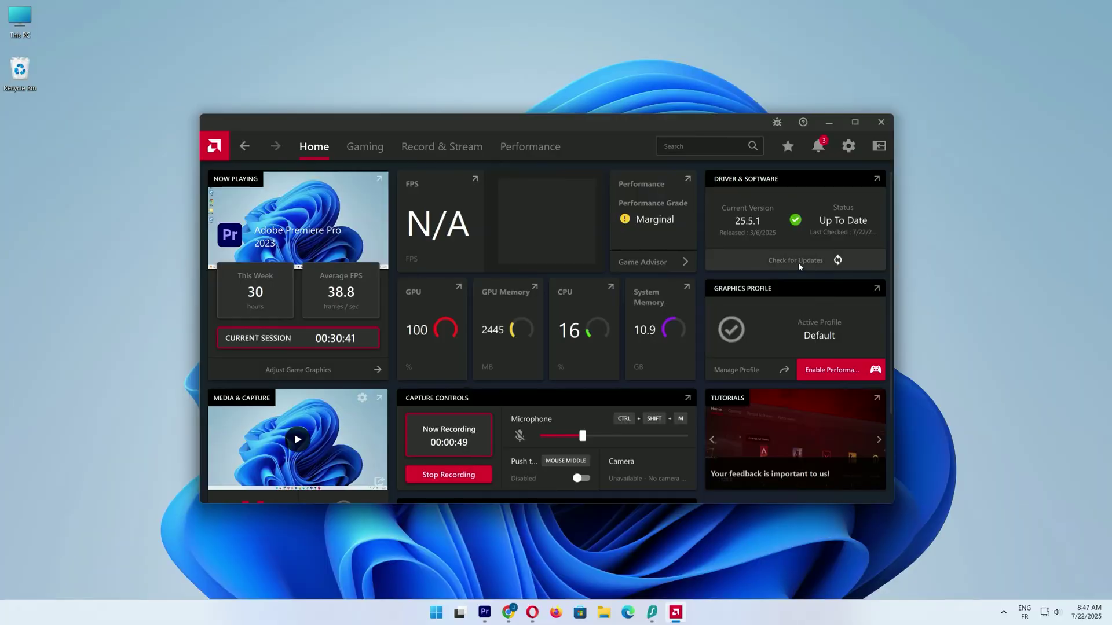
pyautogui.click(798, 262)
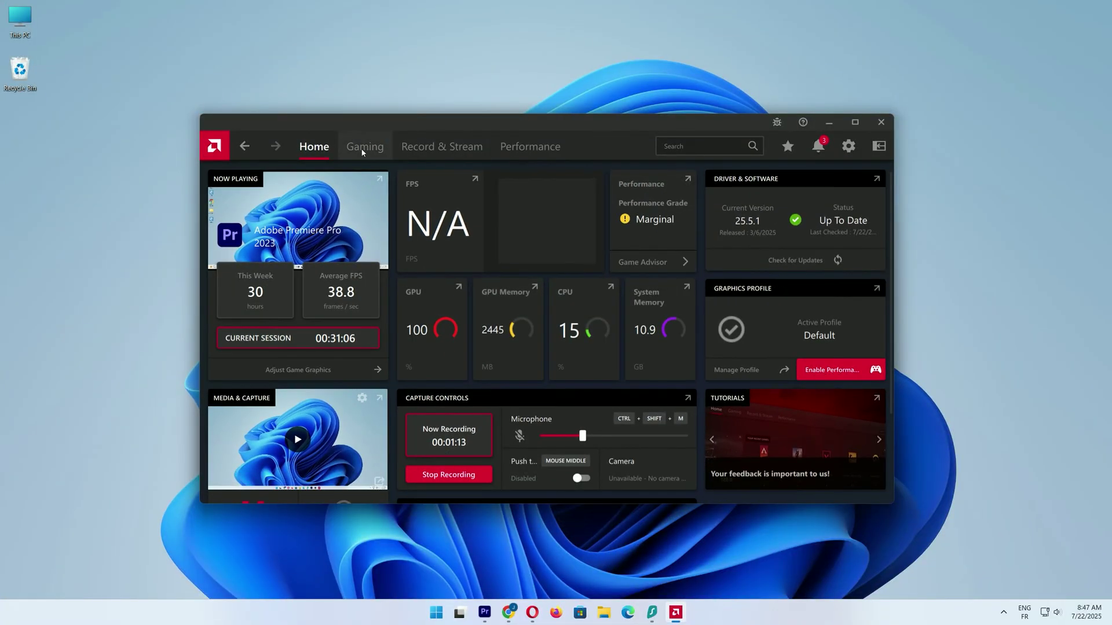
# Step: Open Adobe Premiere Pro 2023's Gaming page maximized, browse its settings, then show Performance metrics
pyautogui.click(472, 253)
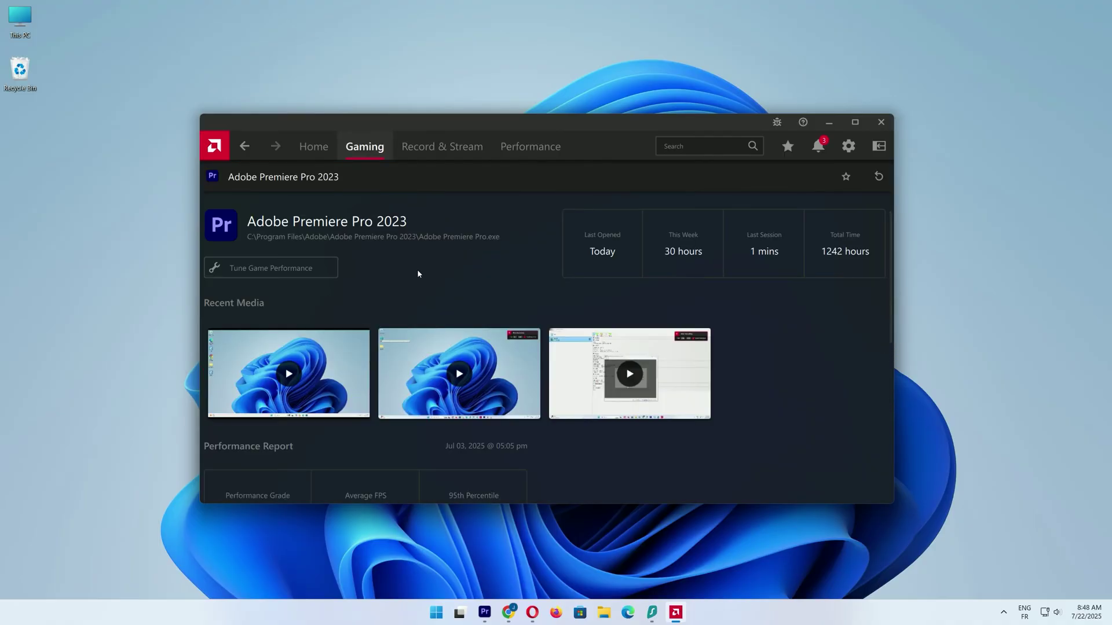
pyautogui.scroll(-3, 417, 272)
pyautogui.click(855, 122)
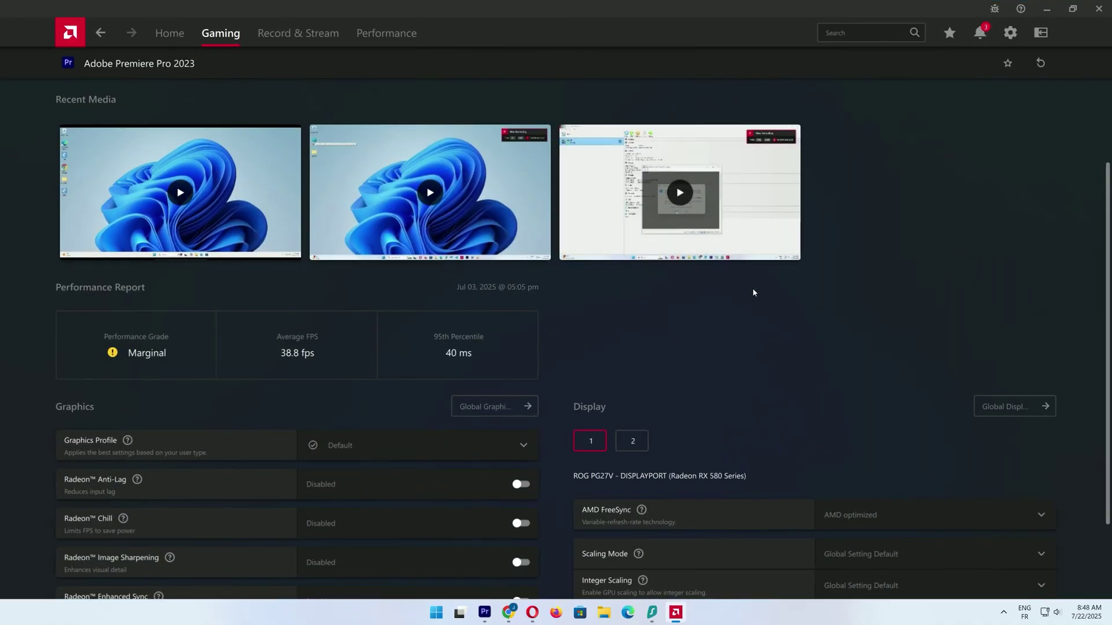
pyautogui.scroll(-2, 738, 286)
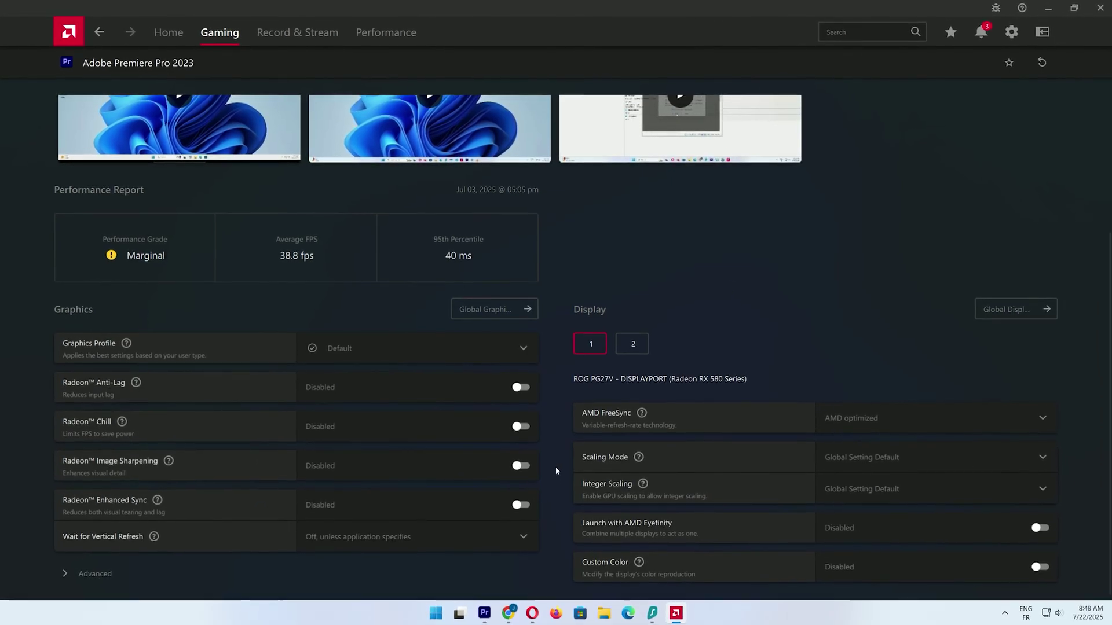
pyautogui.scroll(2, 554, 470)
pyautogui.scroll(3, 556, 457)
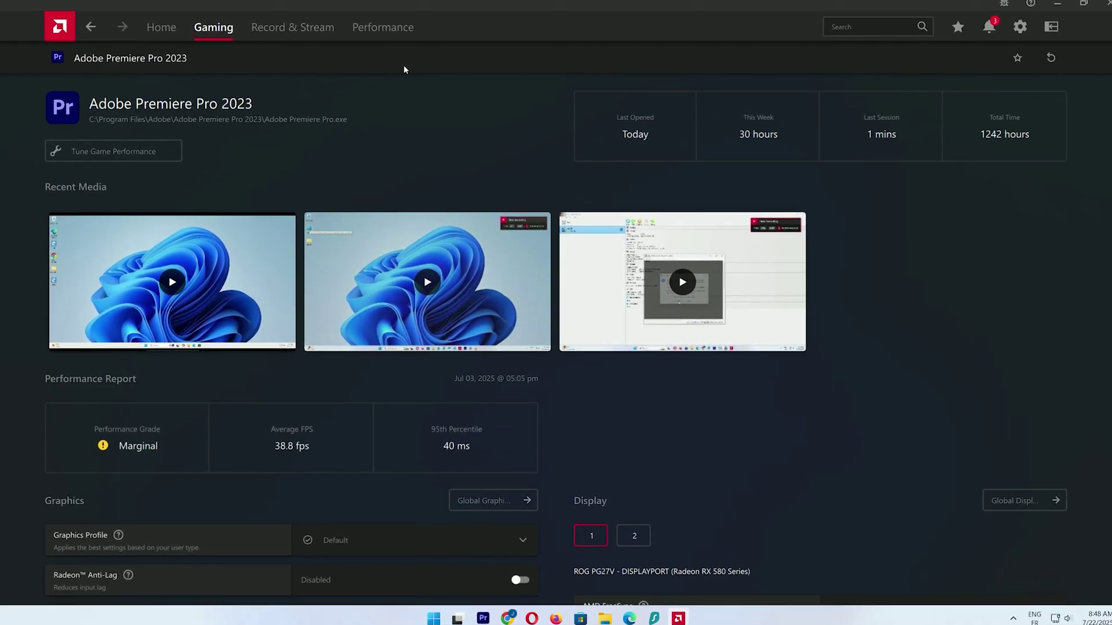
pyautogui.click(405, 29)
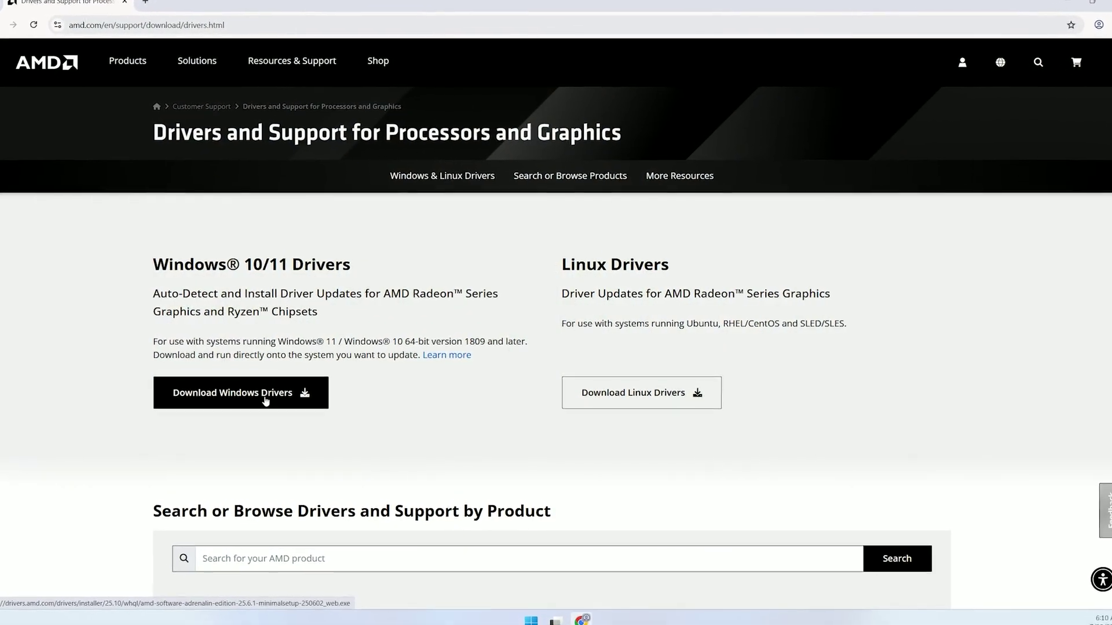
# Step: Download the AMD Windows driver installer, then reach the Browse Products list below
pyautogui.click(265, 400)
pyautogui.scroll(-3, 665, 272)
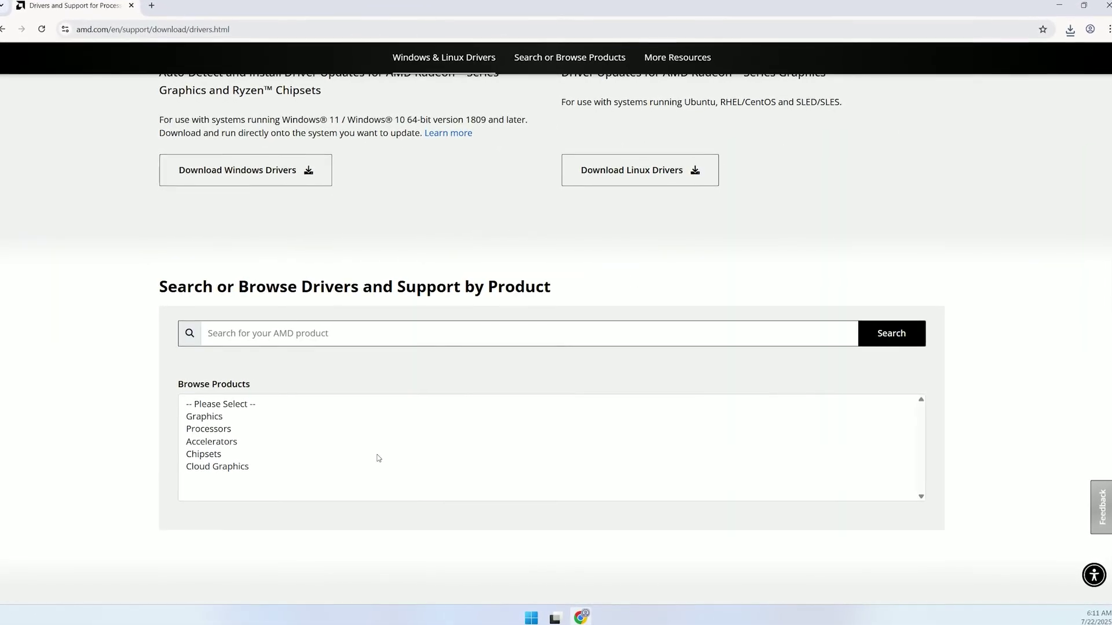